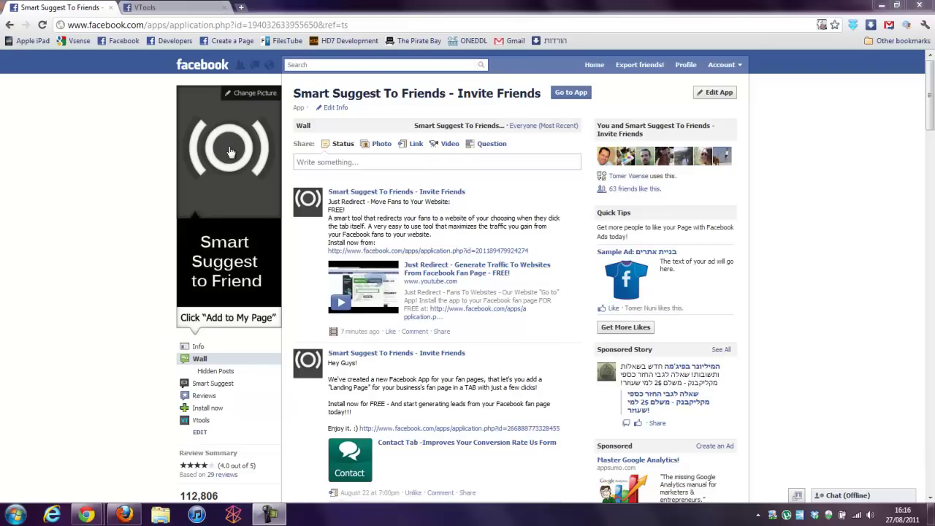
From the VTools page's app tab, open the Suggest tile's Application Profile for Smart Suggest To Friends.
left_click(179, 12)
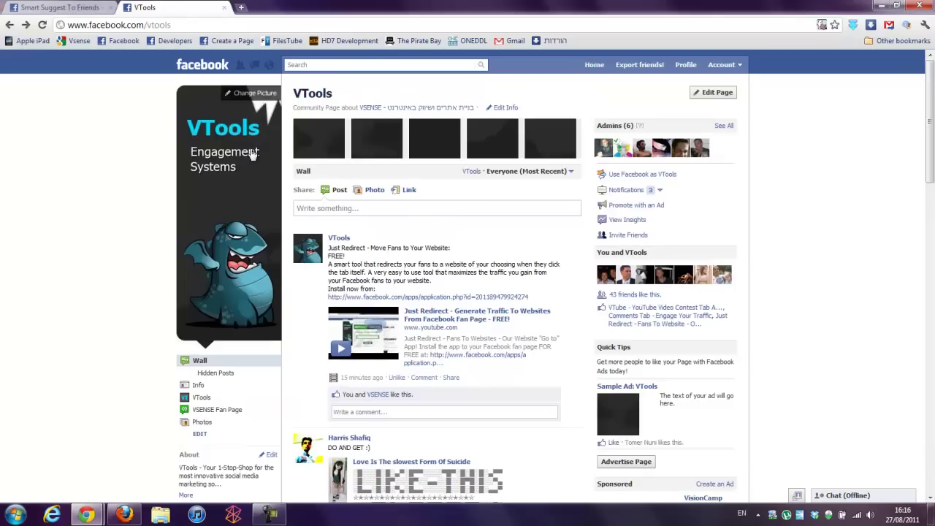
left_click(194, 396)
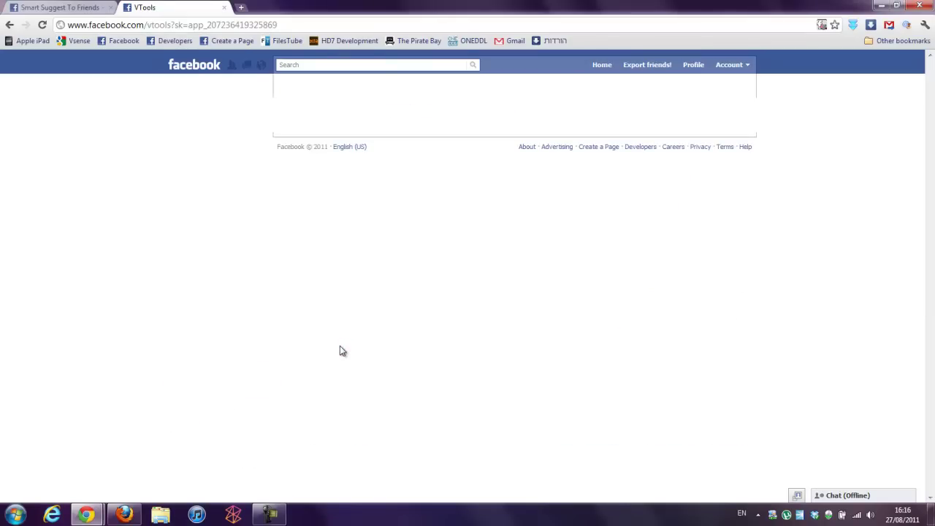
left_click(52, 31)
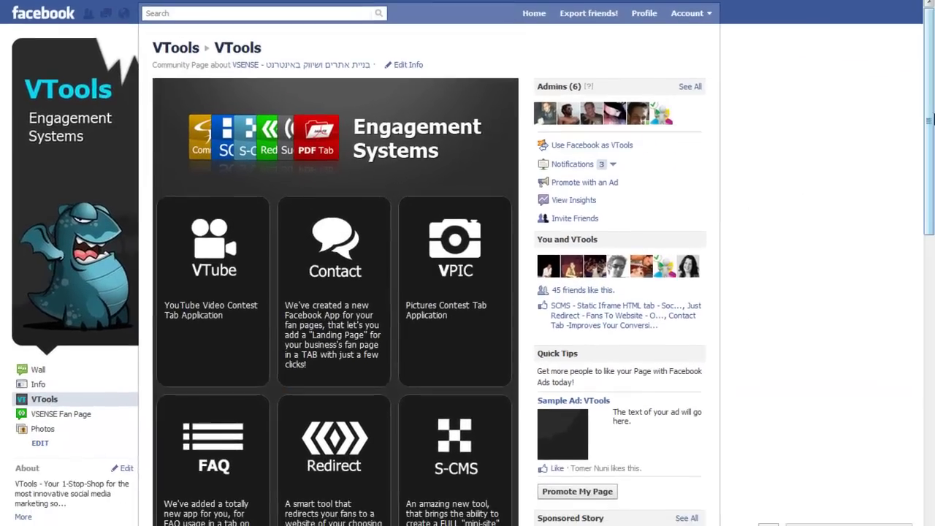
left_click_drag(930, 120, 931, 315)
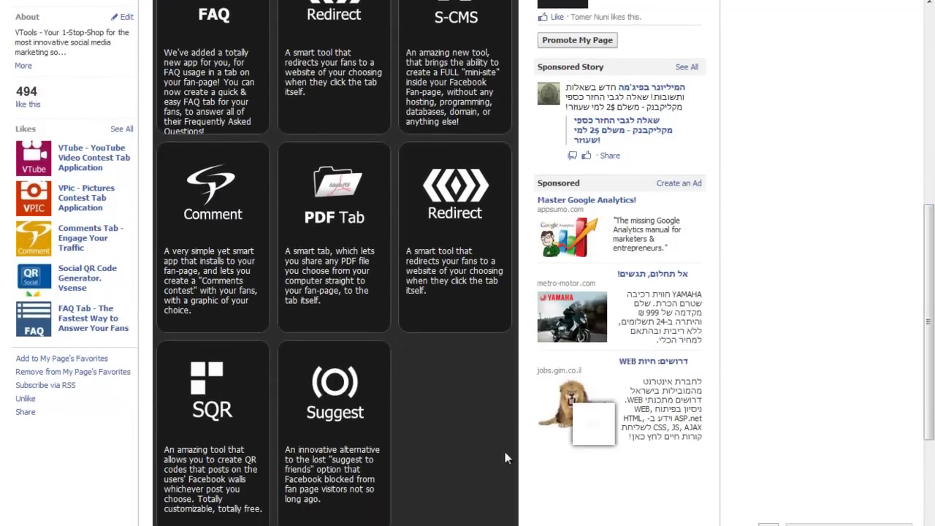
mouse_move(322, 447)
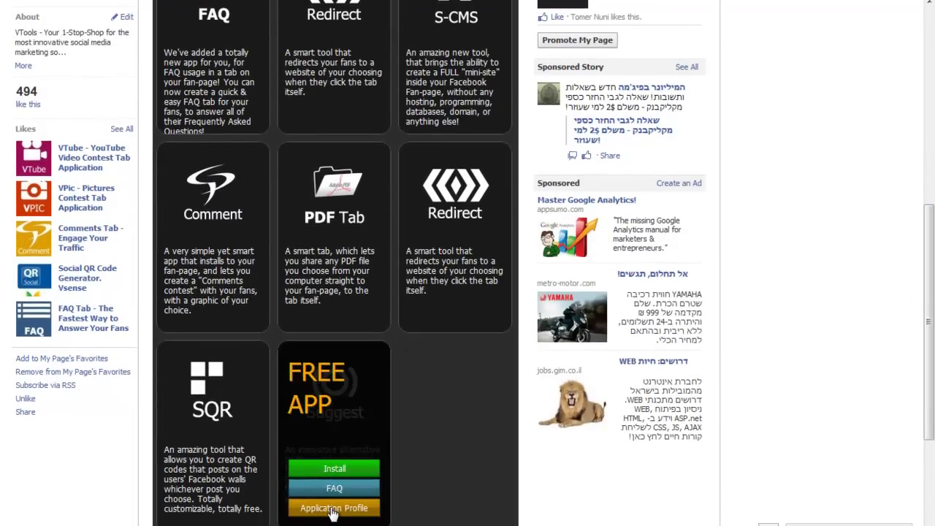
left_click(332, 508)
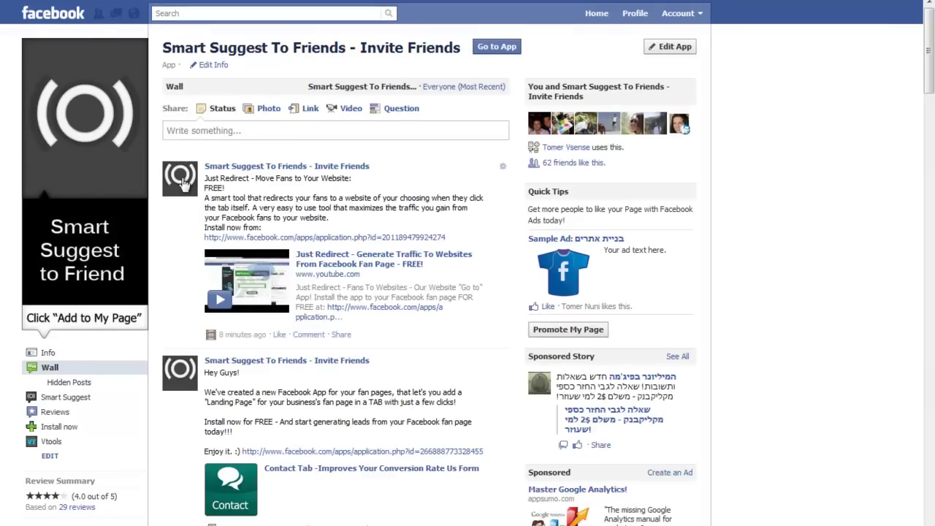
Add Smart Suggest To Friends - Invite Friends to the VTools page via Go to App.
left_click(483, 50)
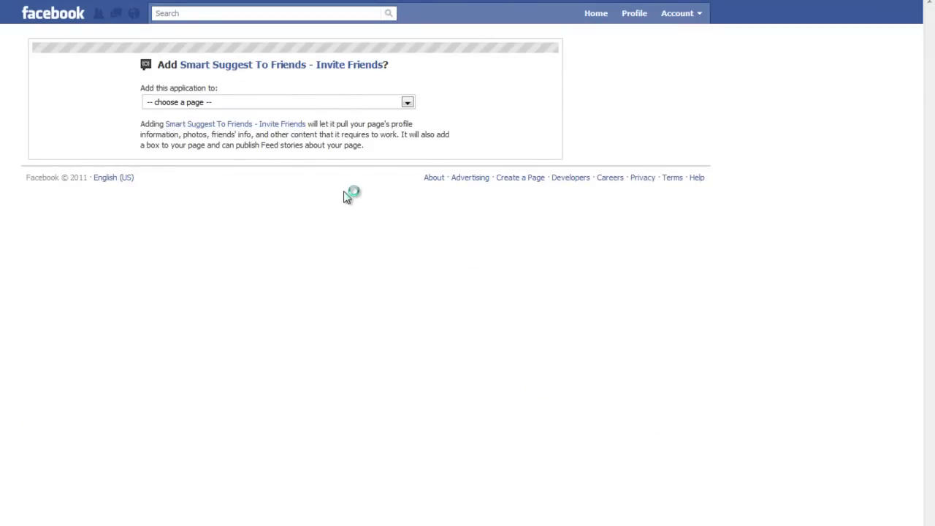
left_click(378, 105)
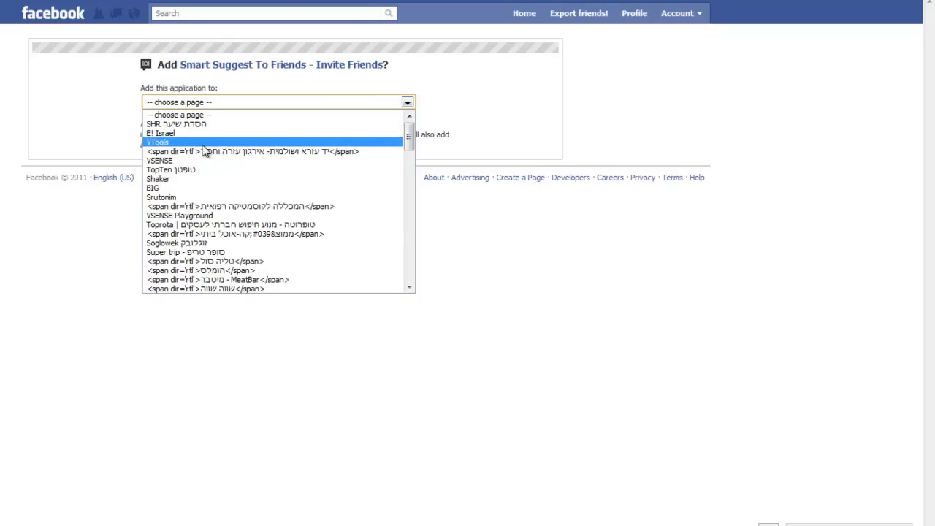
left_click(157, 143)
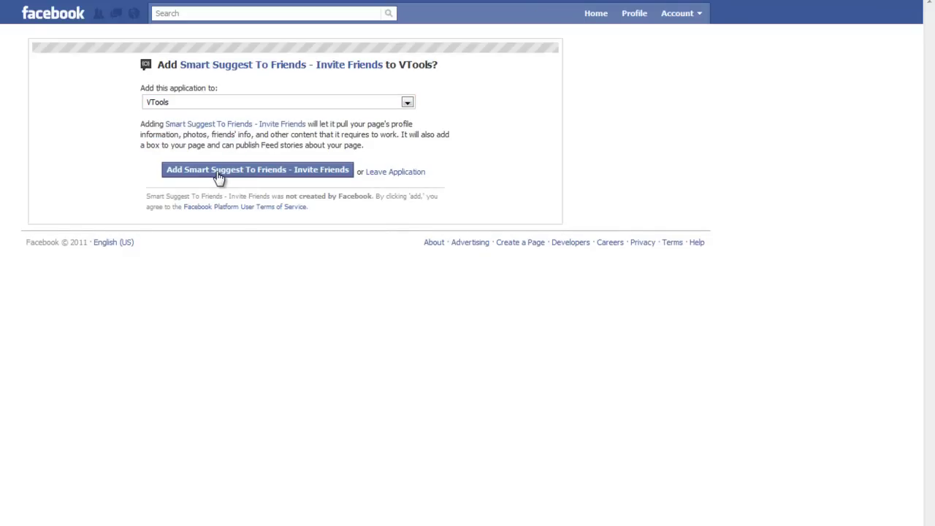
left_click(219, 174)
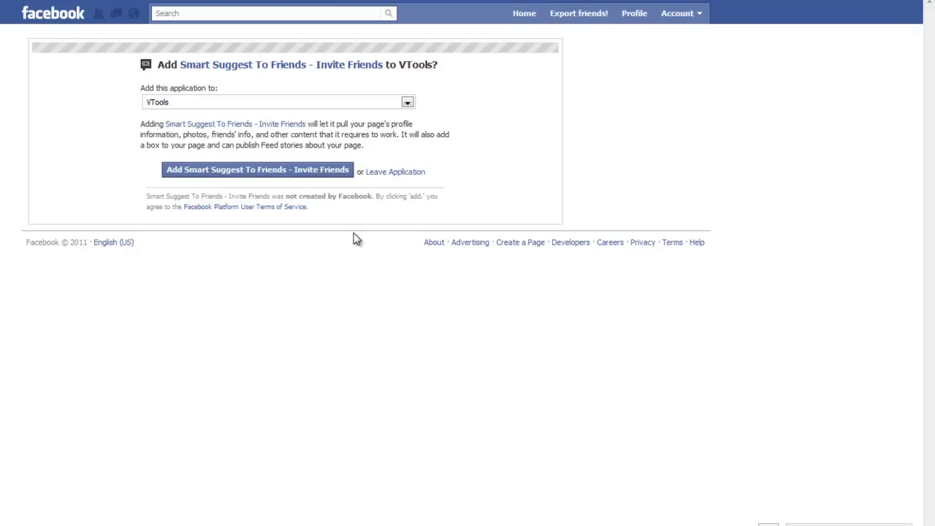
left_click(291, 179)
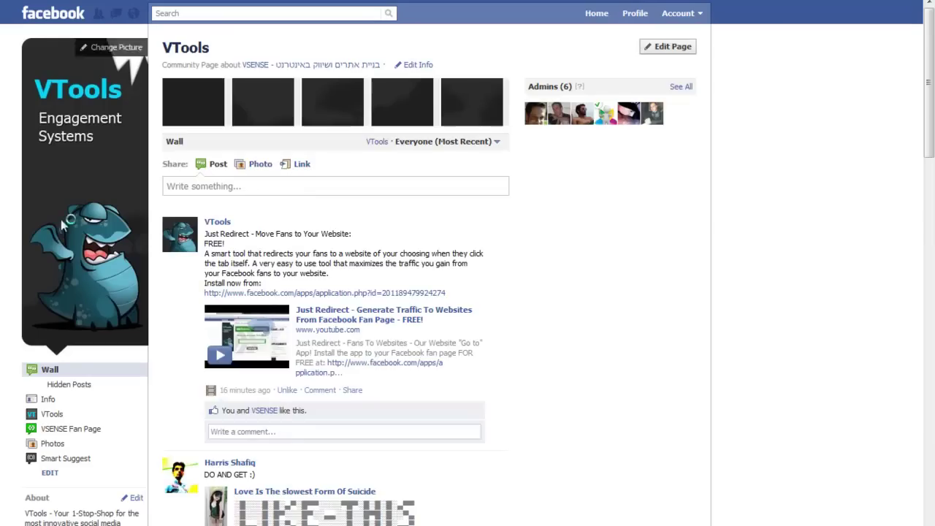
Open the Smart Suggest tab from the VTools page's left sidebar menu.
scroll(46, 292, "down", 2)
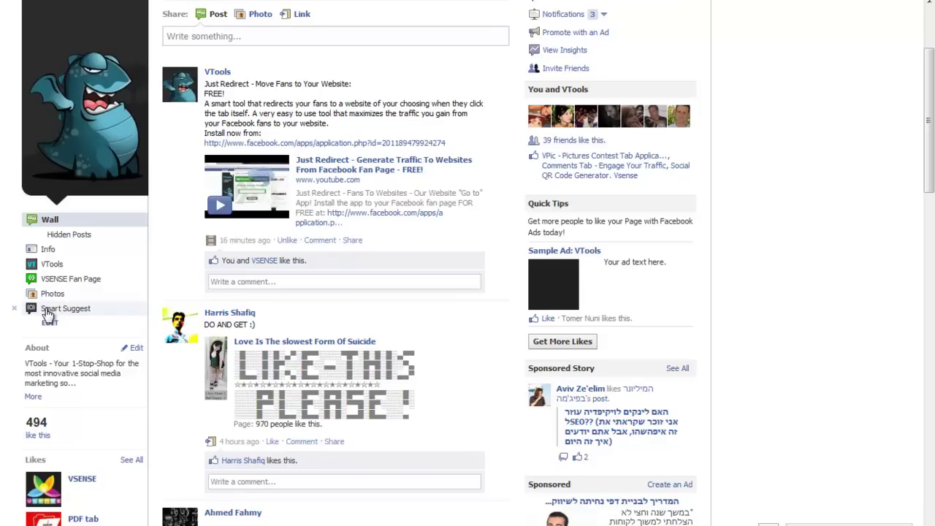
left_click(48, 313)
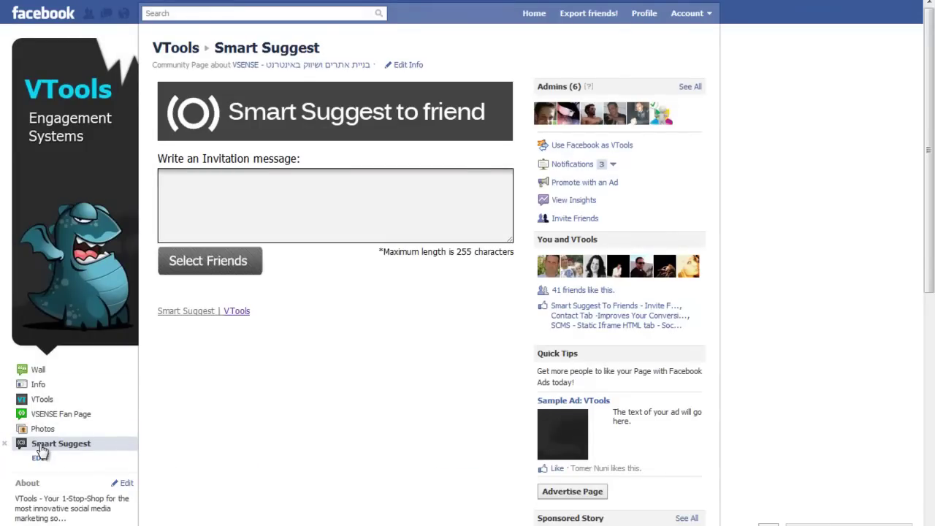
Enter the invitation message 'This is the coolest page to get new apps for your Fan Page! Check it out...'.
left_click(230, 214)
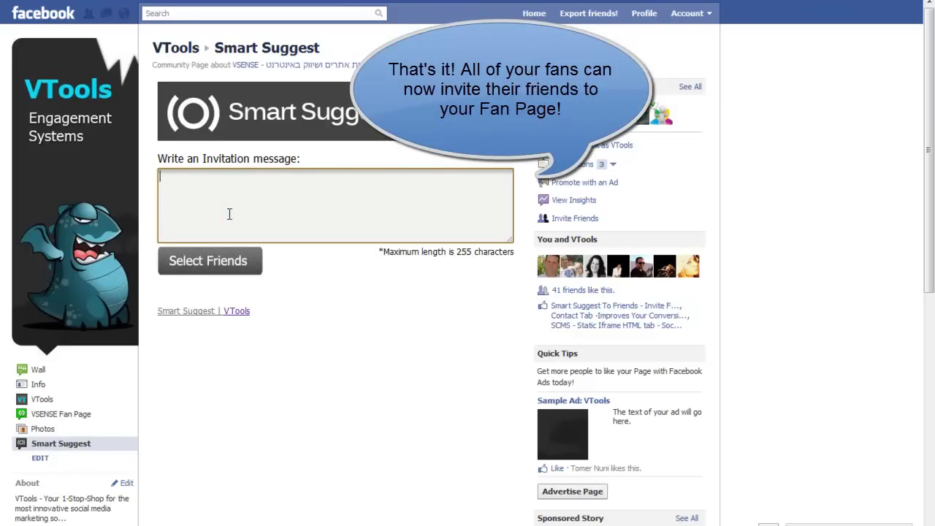
type("T")
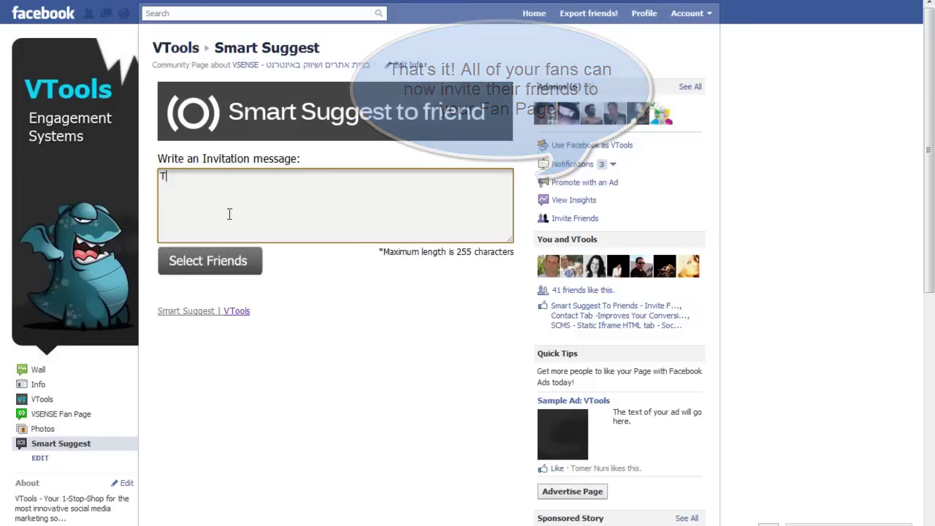
type("his ")
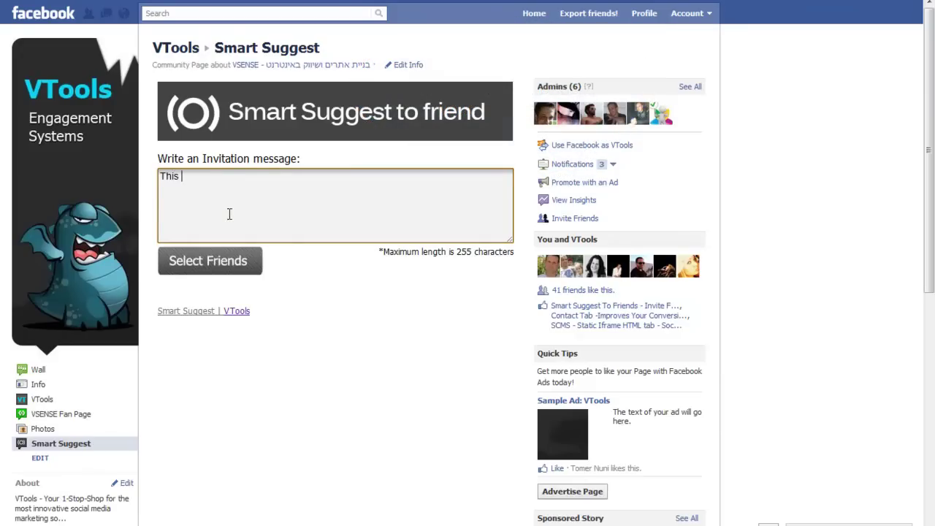
type("is the coolest page to g")
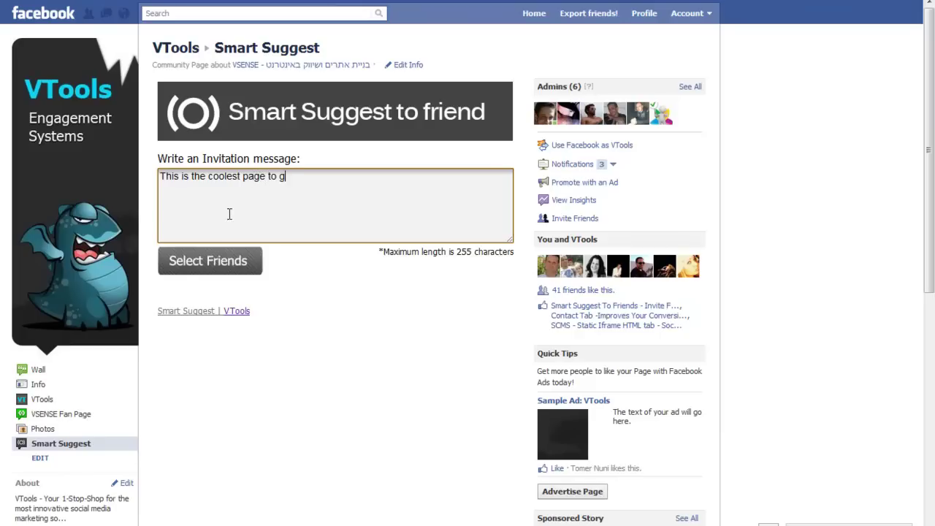
type("et new apps for your Fan ")
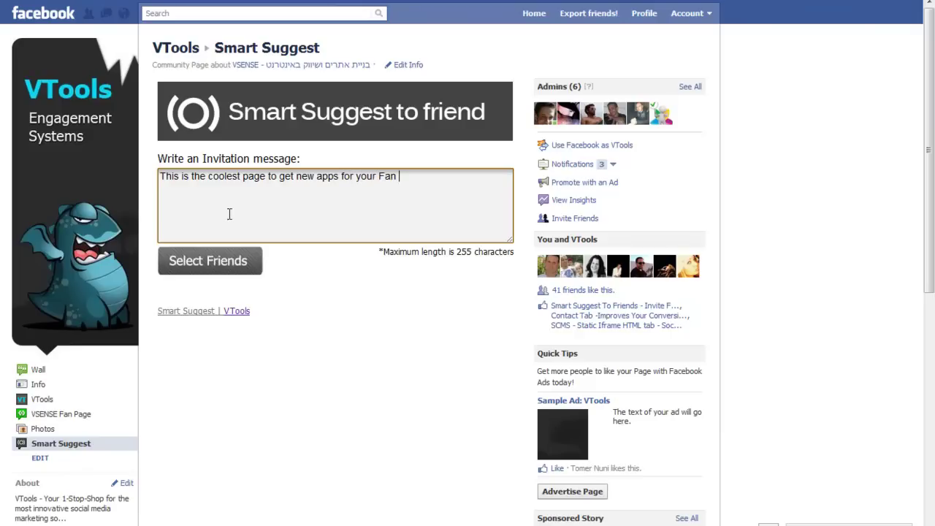
type("Page! Check it out...")
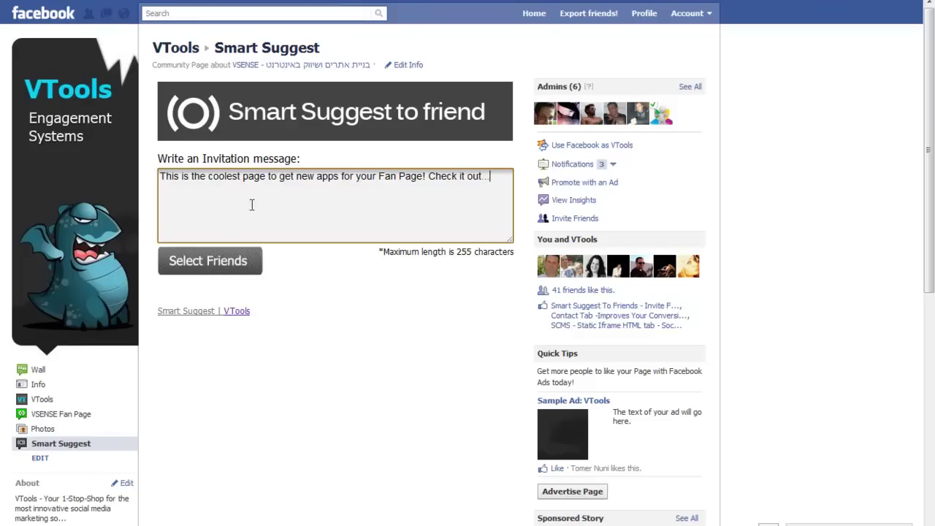
Search for one friend by name, send them the invitation, and dismiss the Sent alert.
left_click(200, 263)
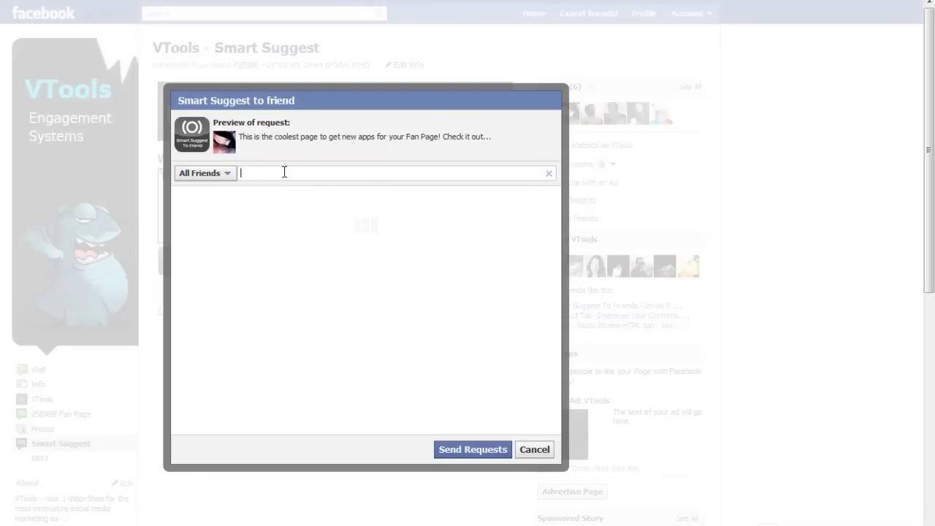
type("d")
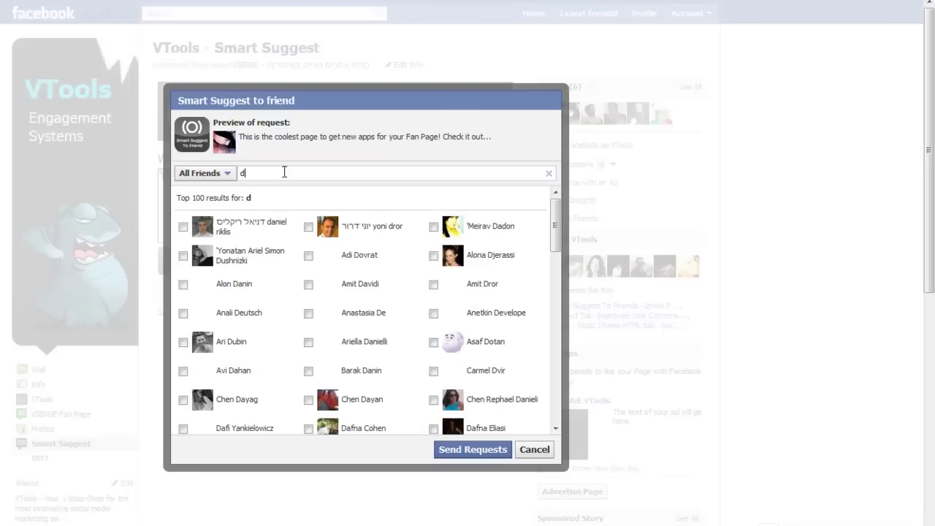
type("ani")
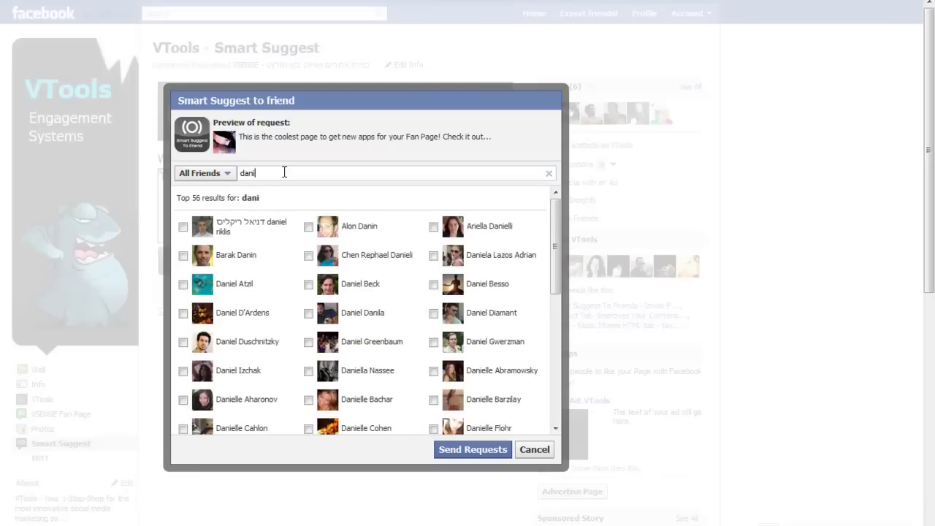
type("el g")
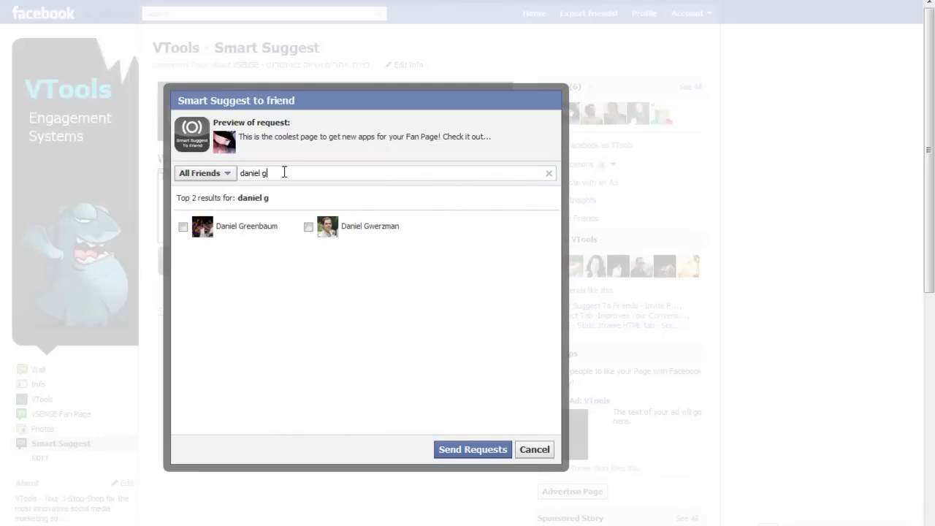
left_click(183, 227)
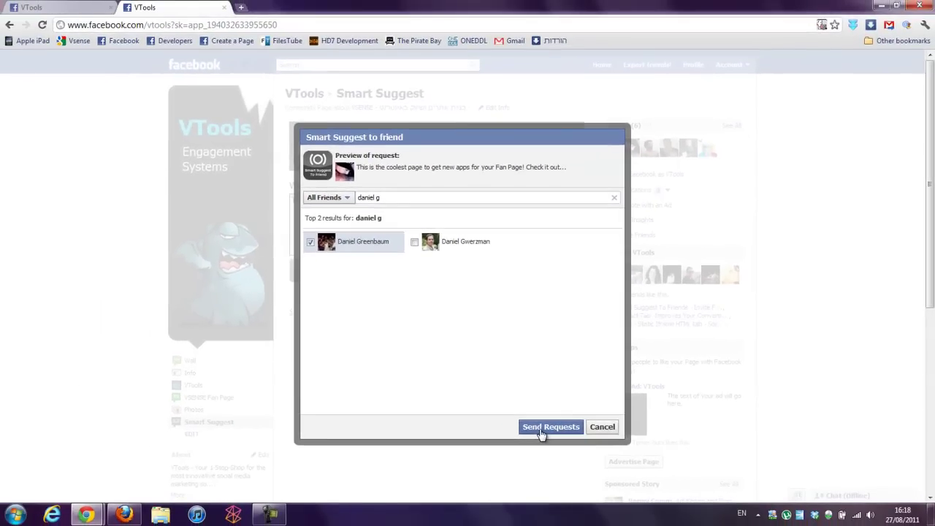
left_click(541, 430)
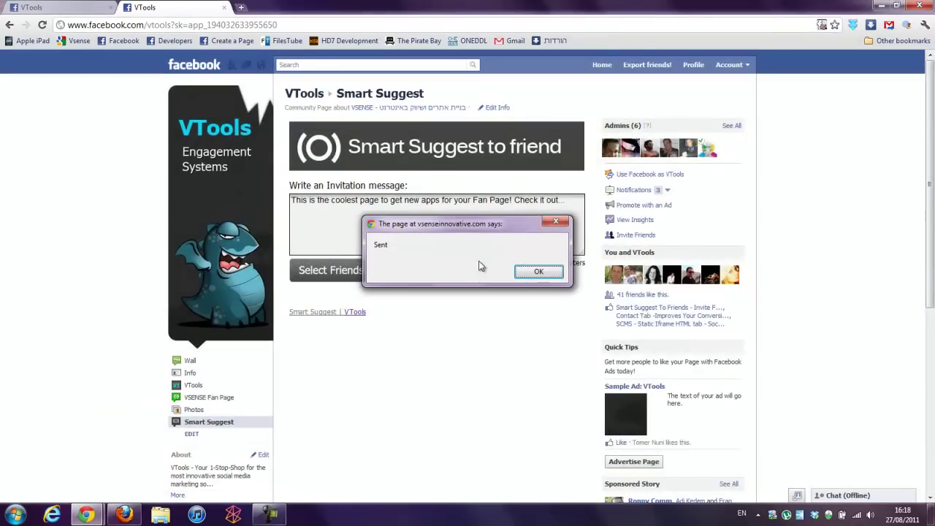
left_click(536, 273)
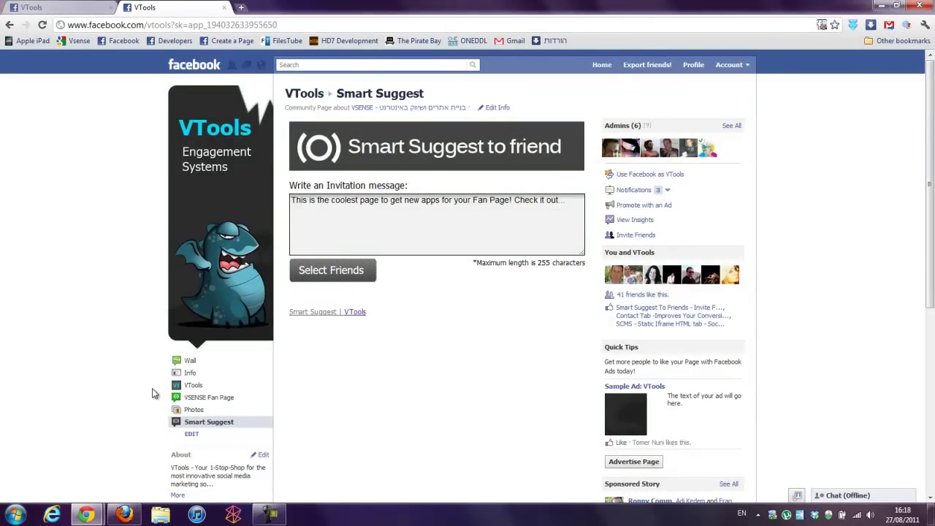
In the friend's Firefox window, accept the Smart Suggest request from Notifications.
left_click(124, 516)
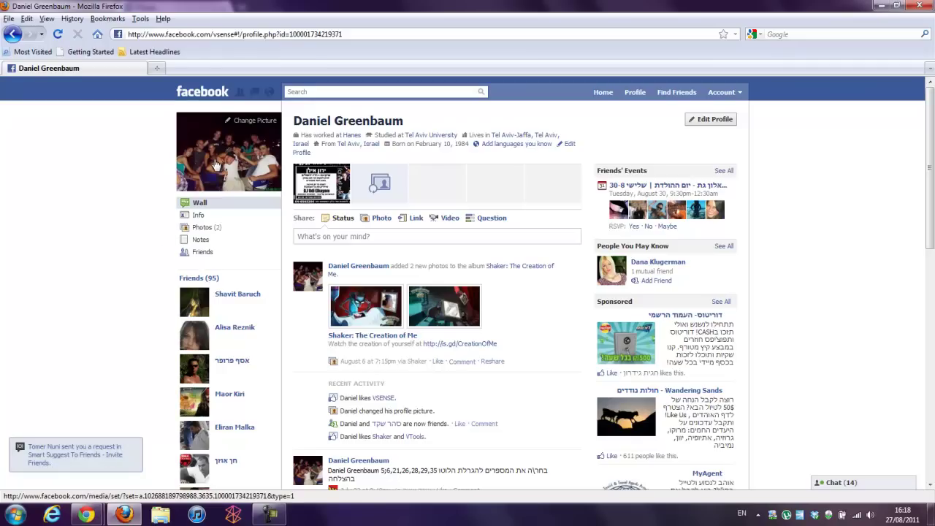
left_click(269, 93)
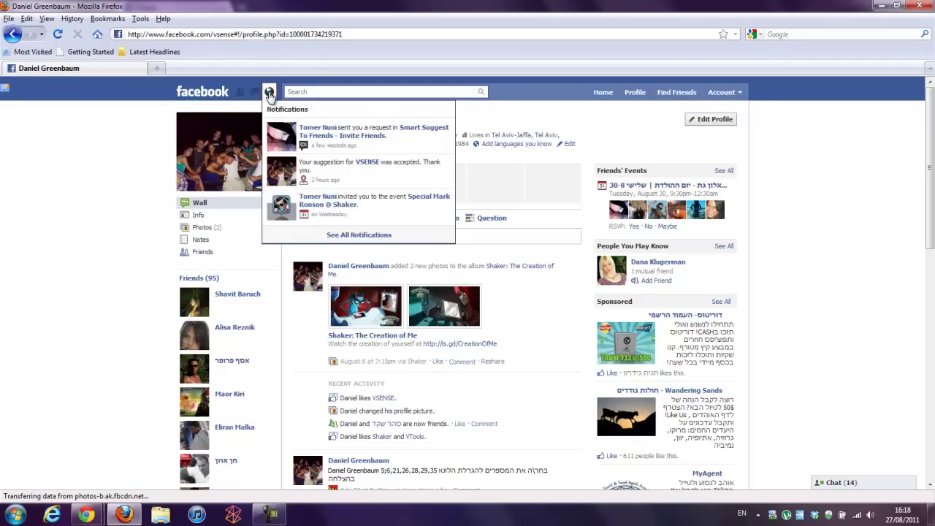
left_click(317, 138)
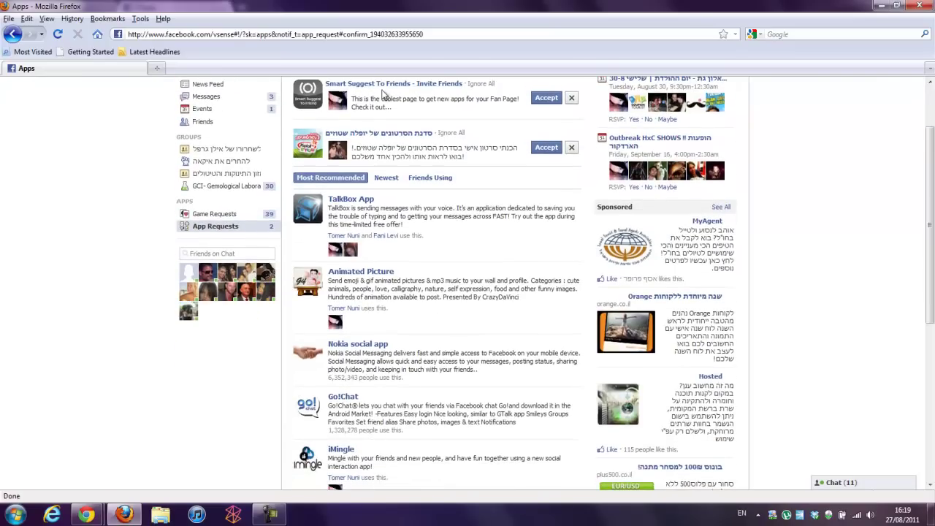
left_click(547, 98)
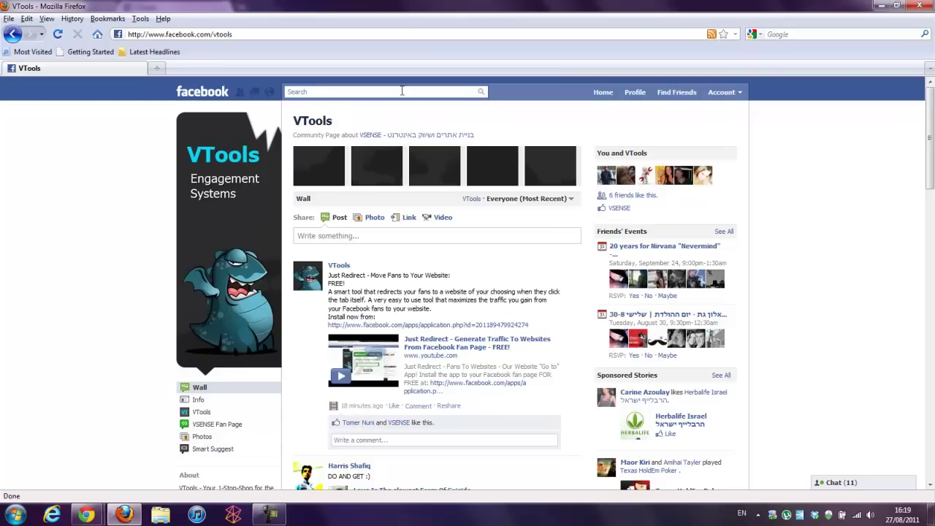
Open the Smart Suggest tab in the VTools page's left column on the friend's account.
left_click(740, 90)
left_click(739, 91)
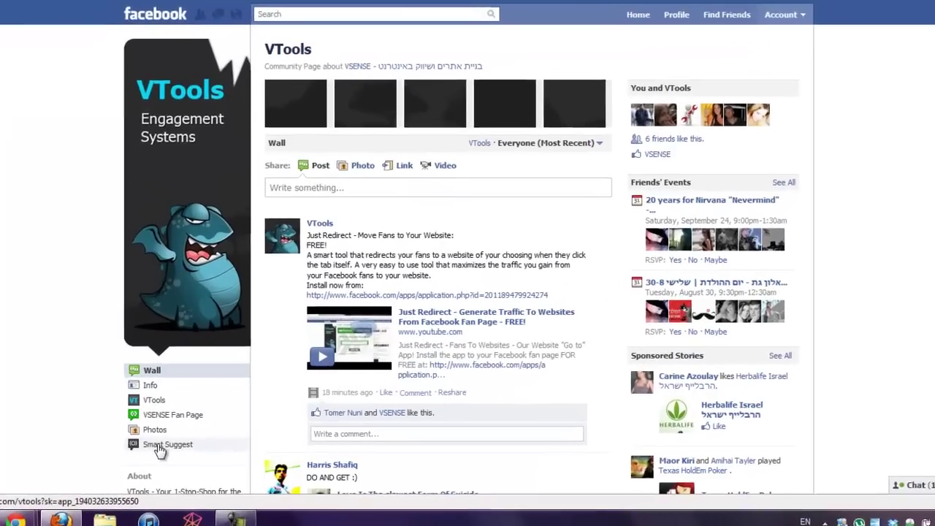
left_click(206, 449)
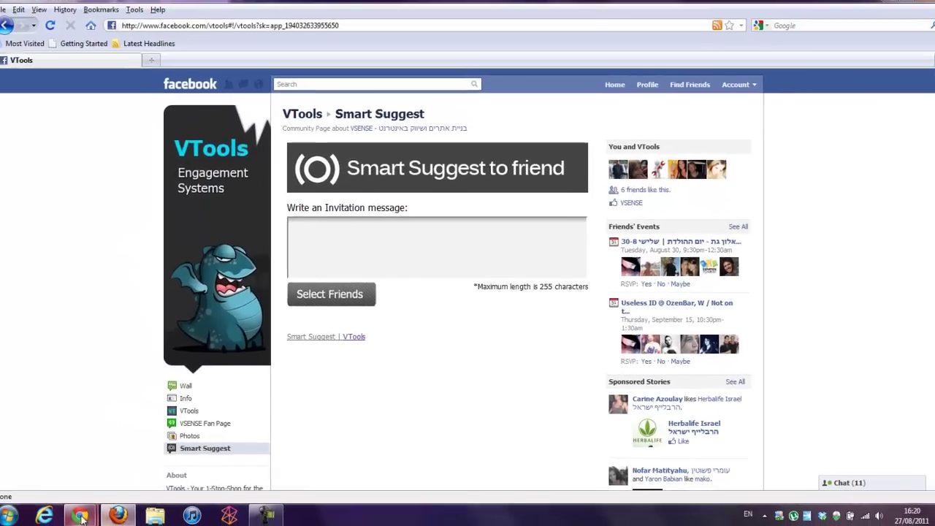
In the admin's Chrome window, search 'smart sugge' and open the Smart Suggest To Friends app page.
mouse_move(3, 523)
left_click(84, 435)
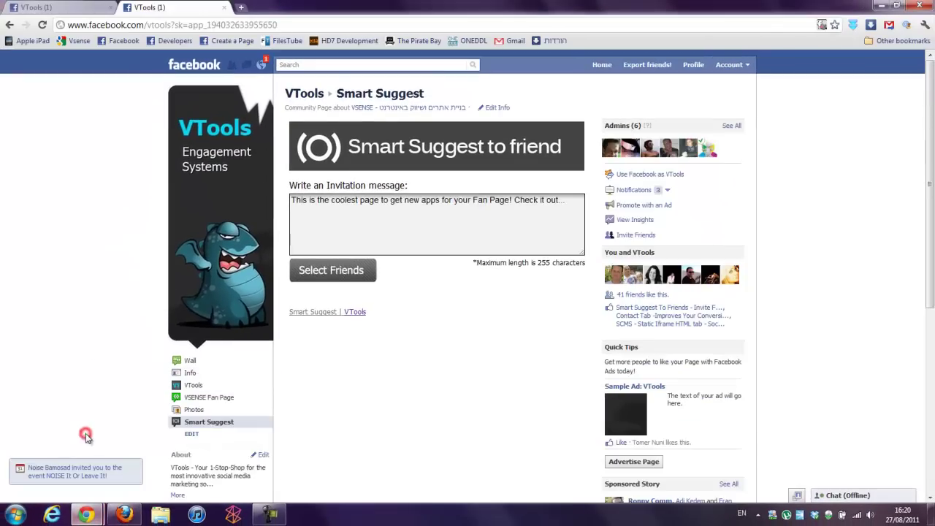
left_click(298, 65)
type("sn")
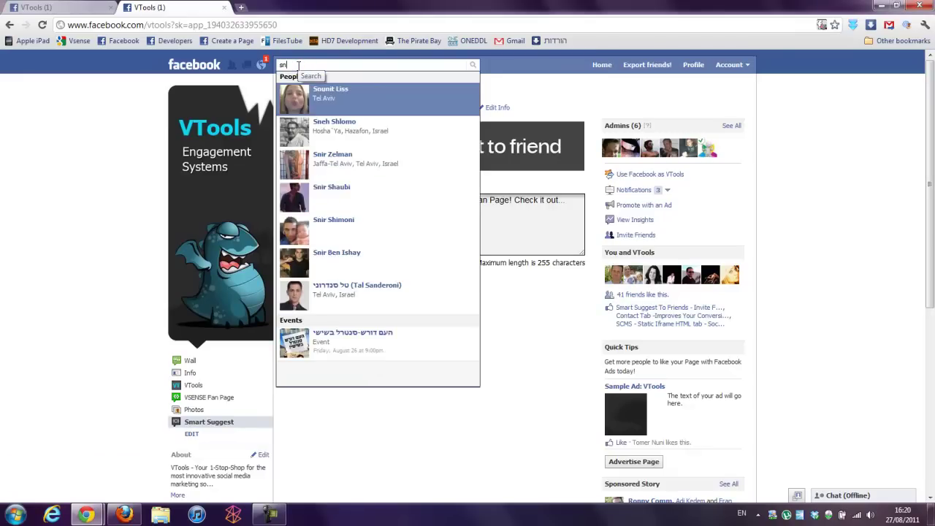
key("BackSpace")
type("m")
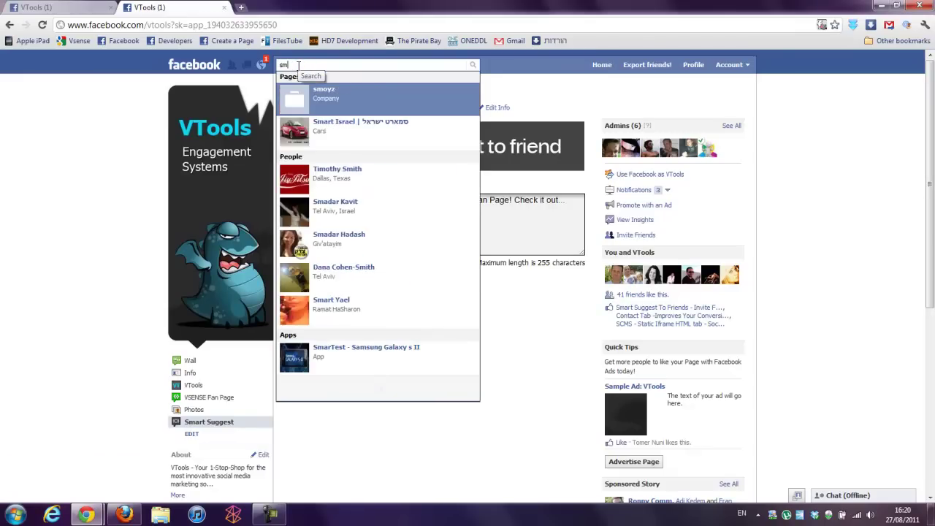
type("art sugge")
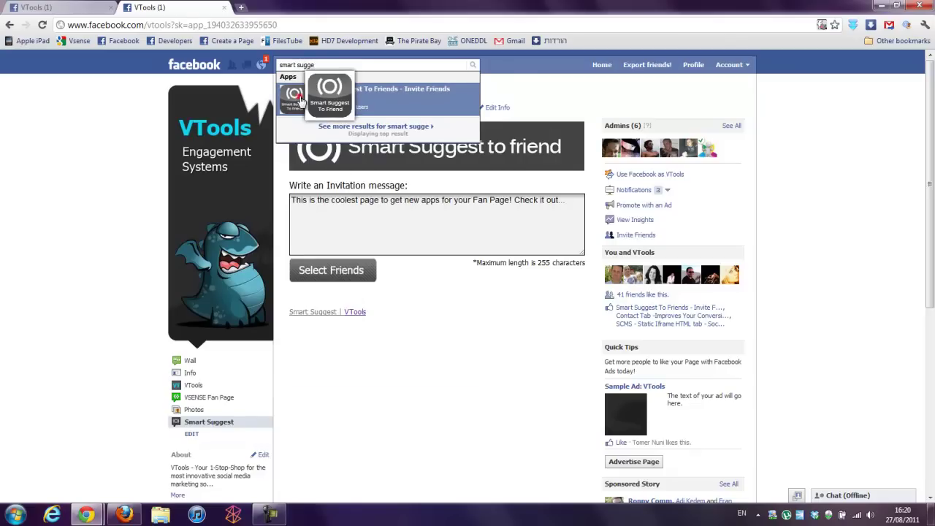
left_click(303, 99)
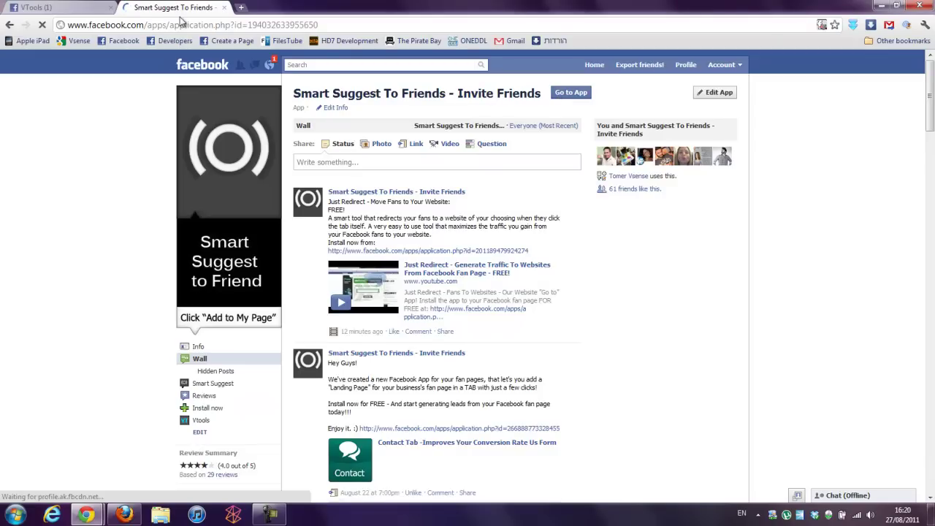
Load the VTools wall by deleting the ?sk=app_ suffix from the VTools (1) tab's URL.
left_click(98, 7)
left_click(164, 29)
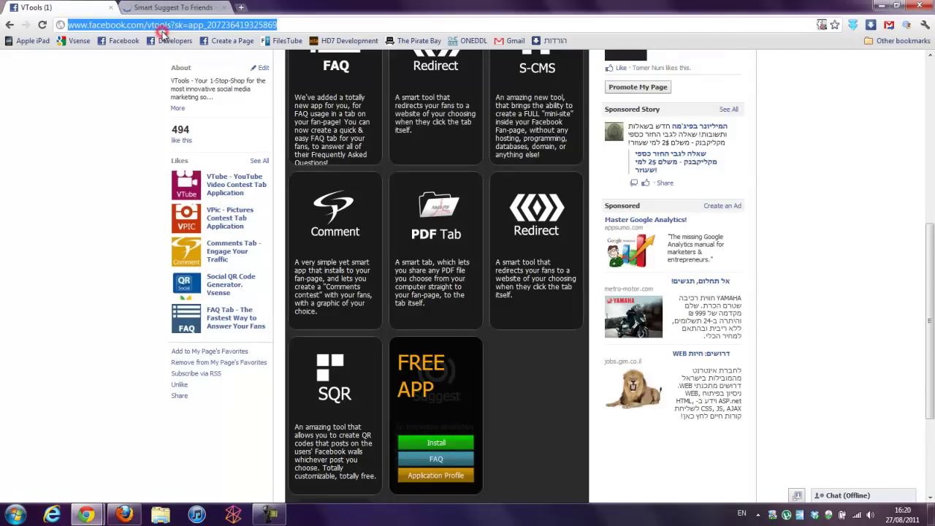
left_click(165, 28)
left_click_drag(172, 26, 356, 3)
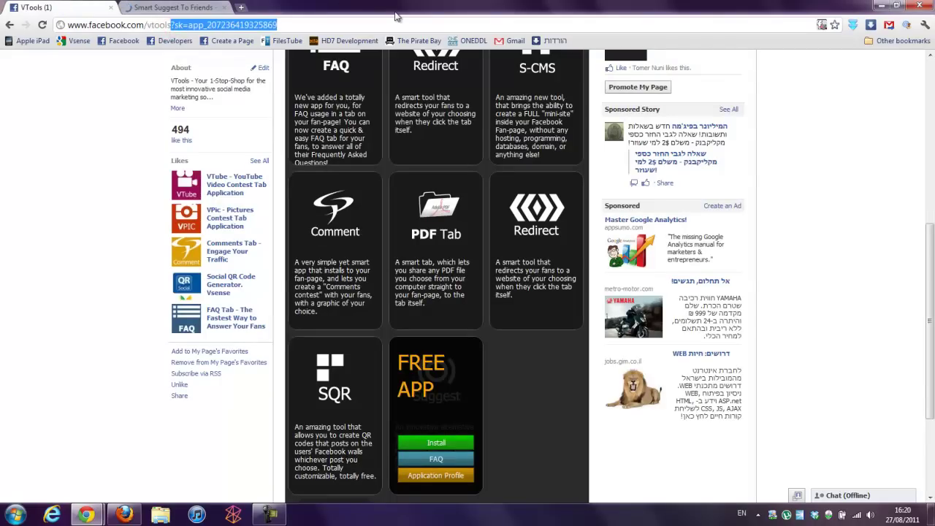
key("BackSpace")
key("Return")
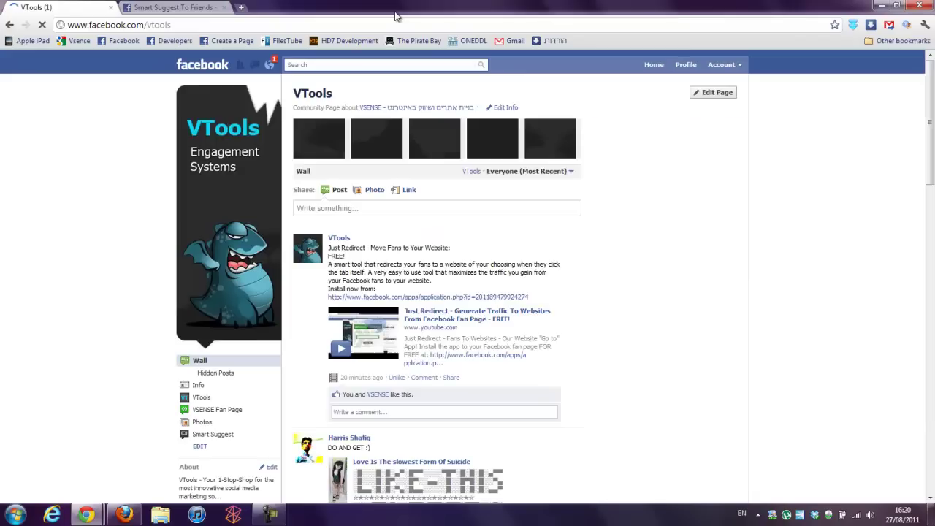